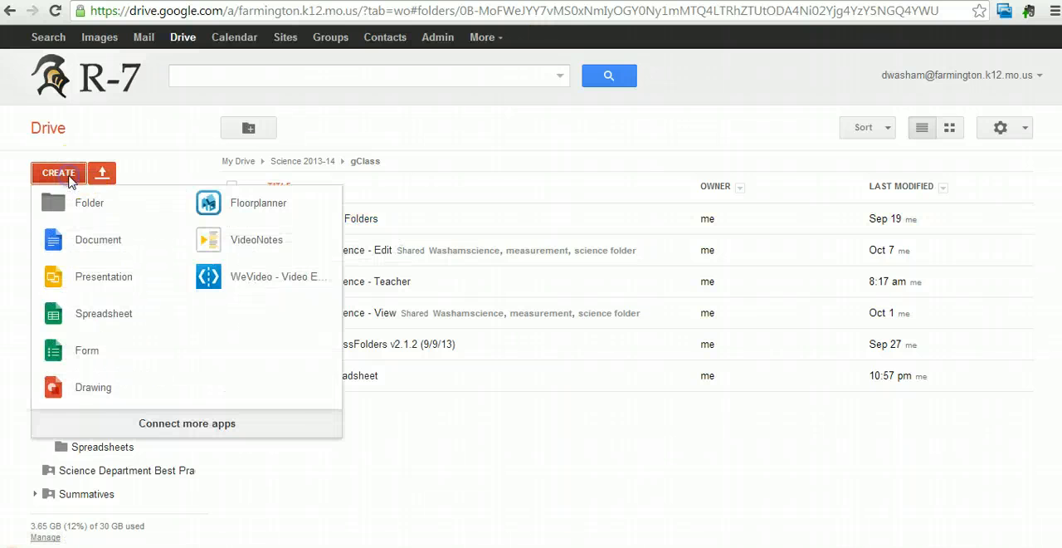
# Create a new spreadsheet and undo the clearing of the time data table in A1:E5
pyautogui.click(85, 316)
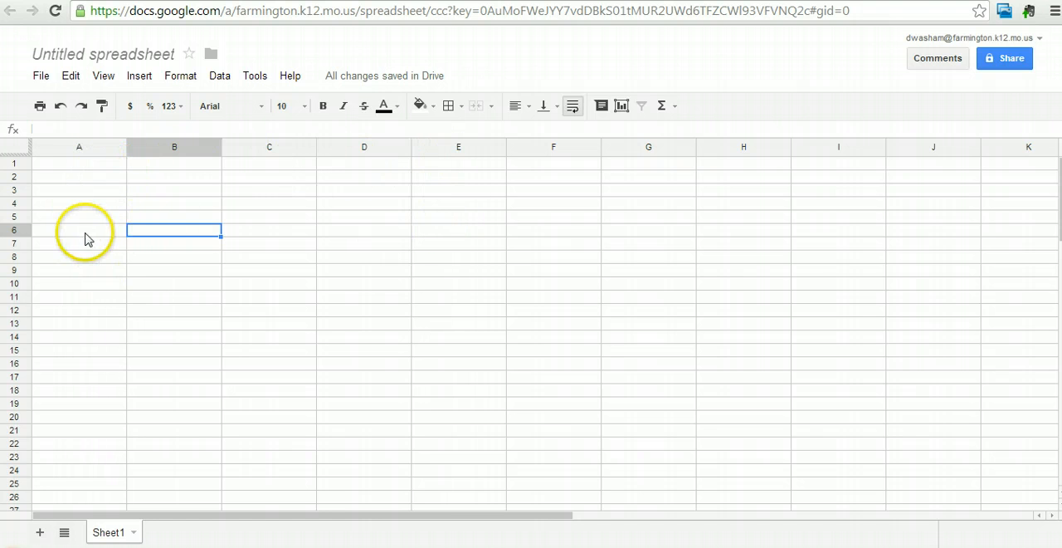
pyautogui.click(58, 107)
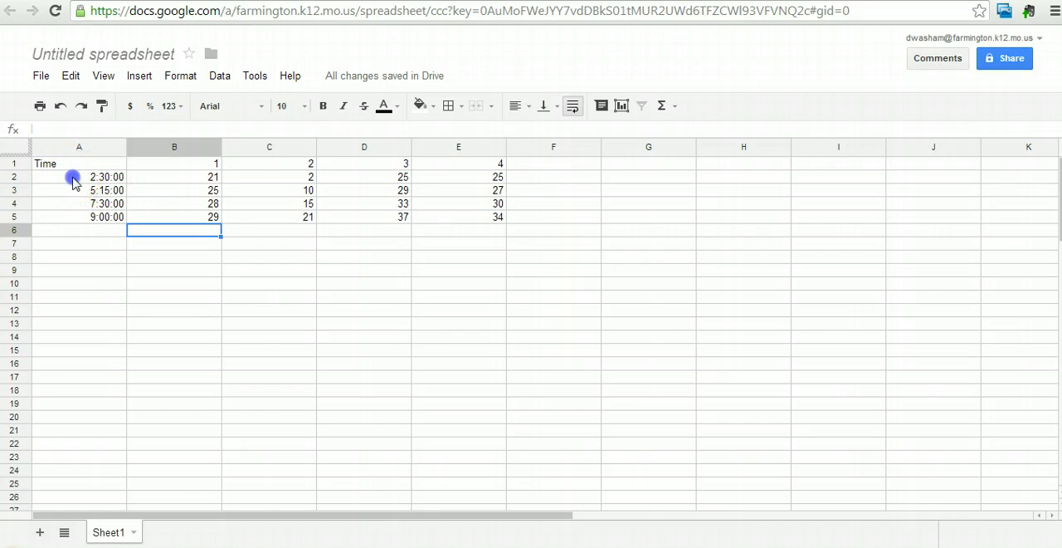
# Format the time values in A2:A5 with the hours-and-minutes time format 15:59
pyautogui.moveTo(73, 180); pyautogui.dragTo(77, 213)
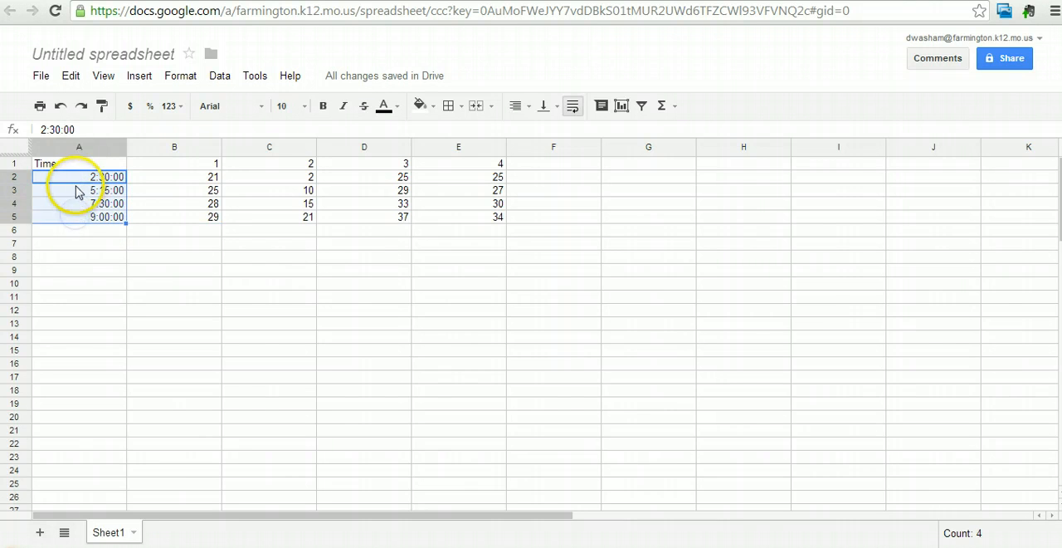
pyautogui.click(177, 77)
pyautogui.moveTo(179, 113)
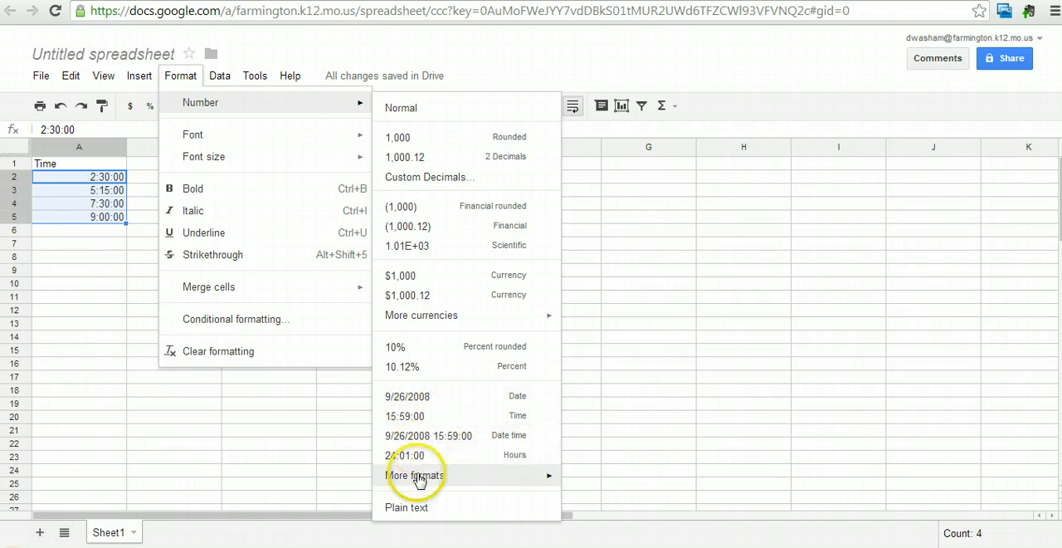
pyautogui.moveTo(403, 480)
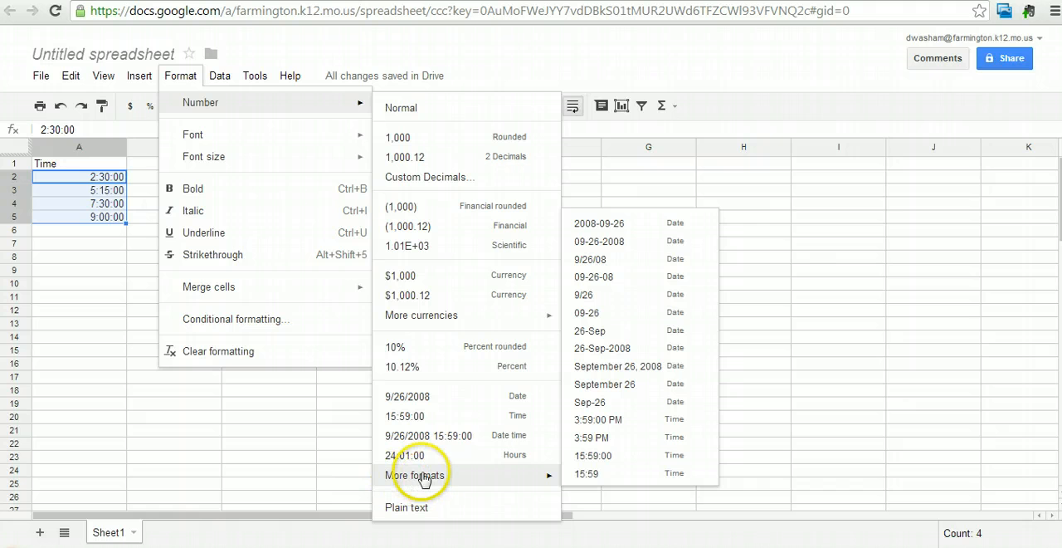
pyautogui.click(614, 474)
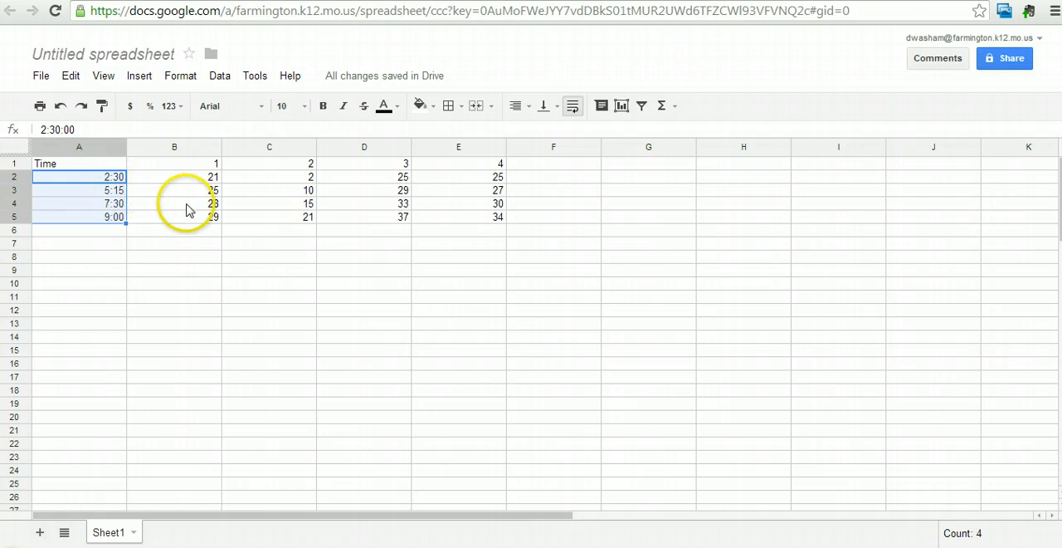
pyautogui.click(111, 232)
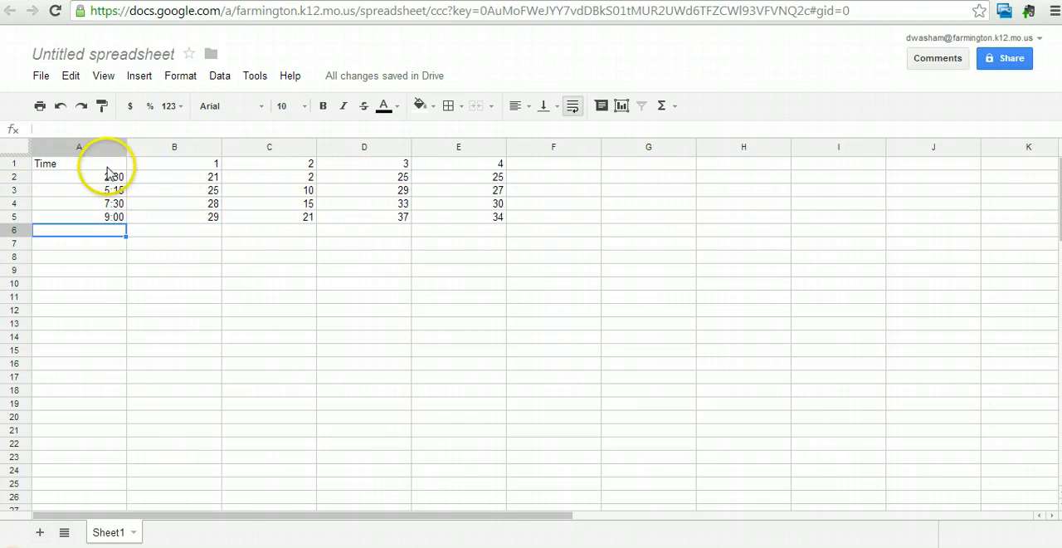
# Start a new chart from the data range A1:E5
pyautogui.moveTo(106, 169); pyautogui.dragTo(448, 224)
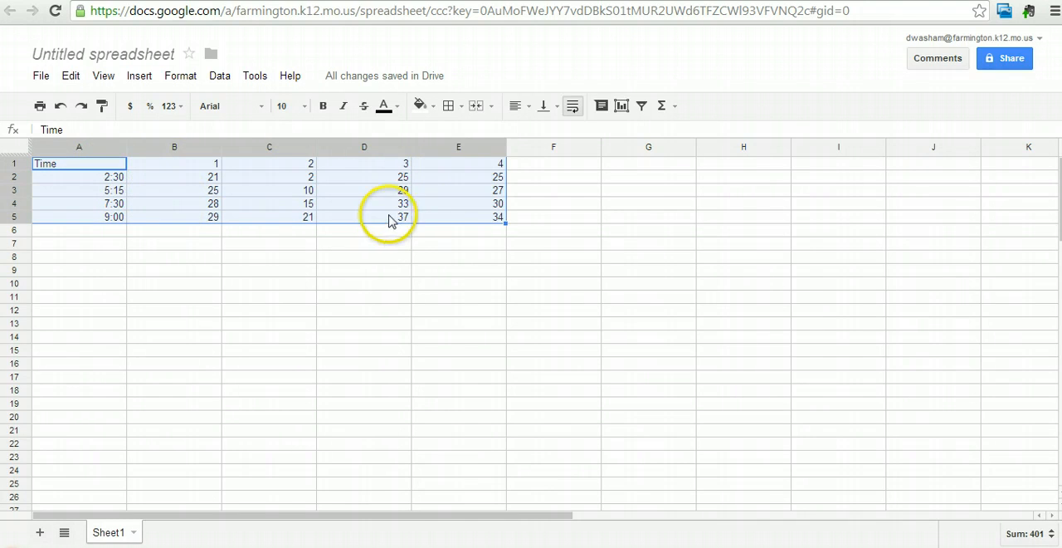
pyautogui.click(139, 77)
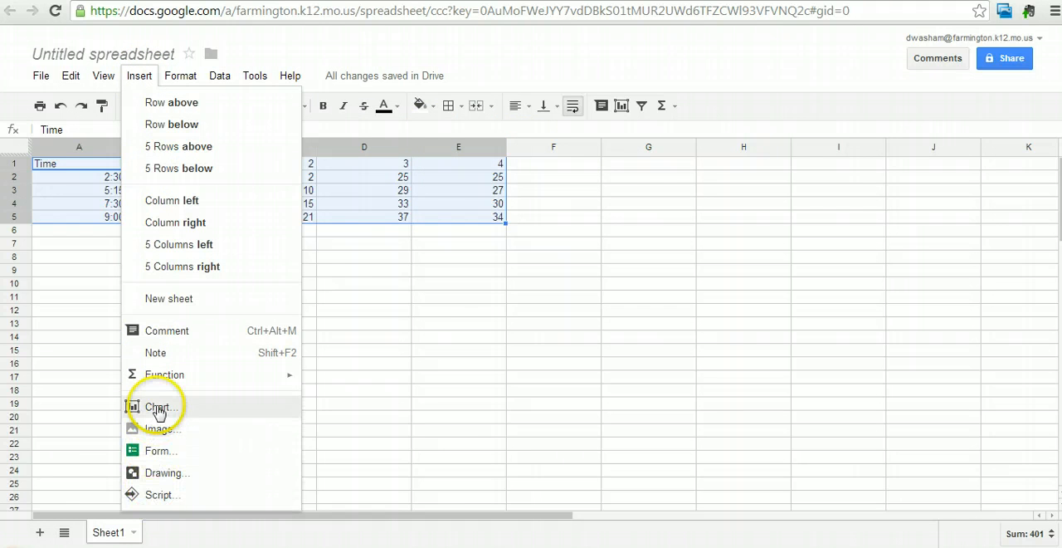
pyautogui.click(485, 249)
pyautogui.moveTo(116, 163); pyautogui.dragTo(454, 218)
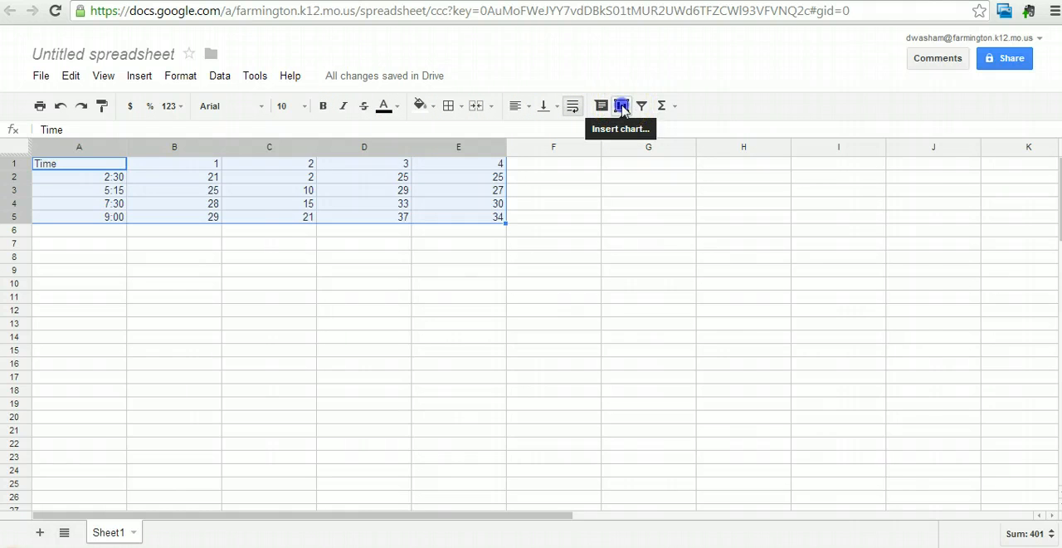
pyautogui.click(621, 106)
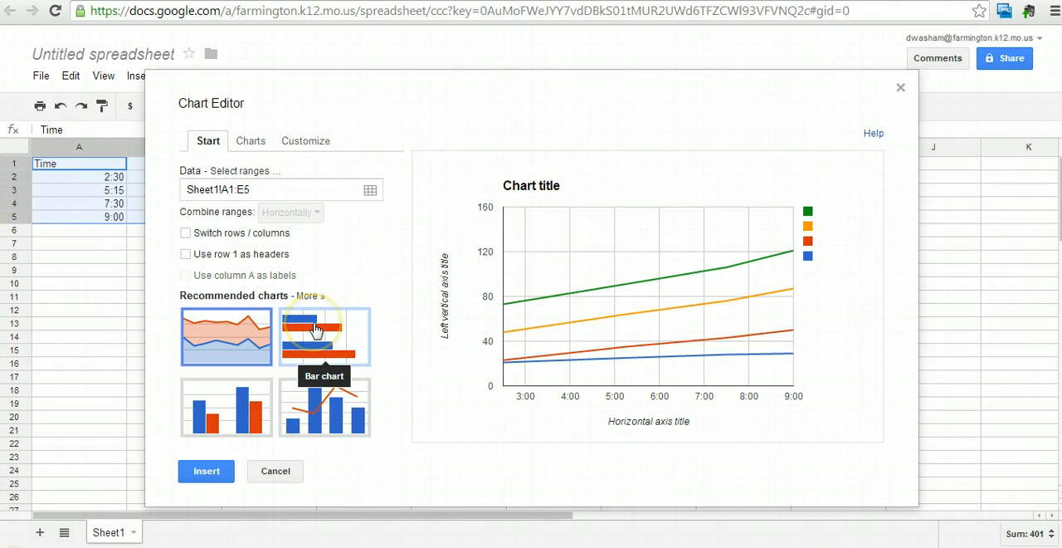
# Use row 1 as headers for the chart and change its type to the standard Line chart
pyautogui.click(228, 411)
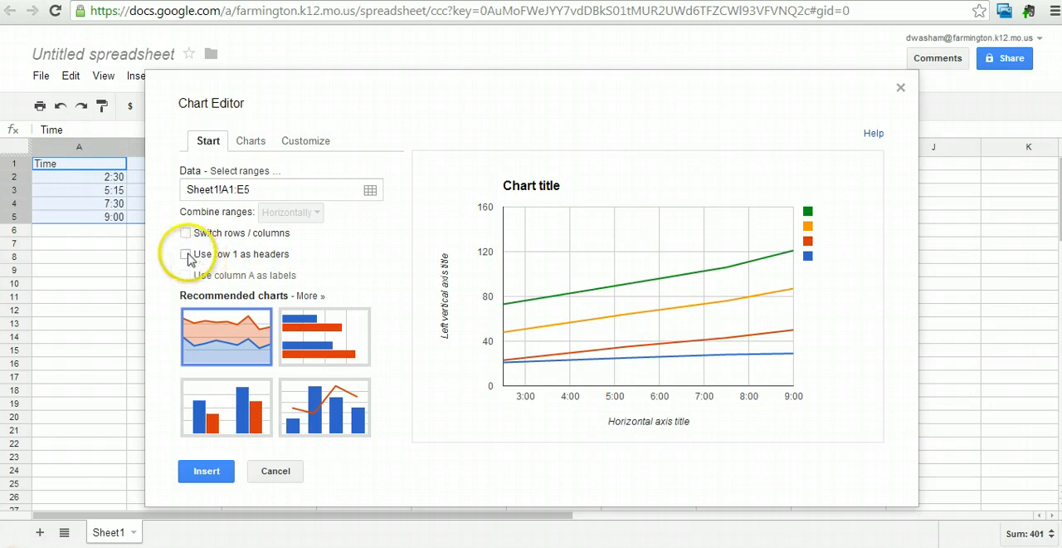
pyautogui.click(186, 255)
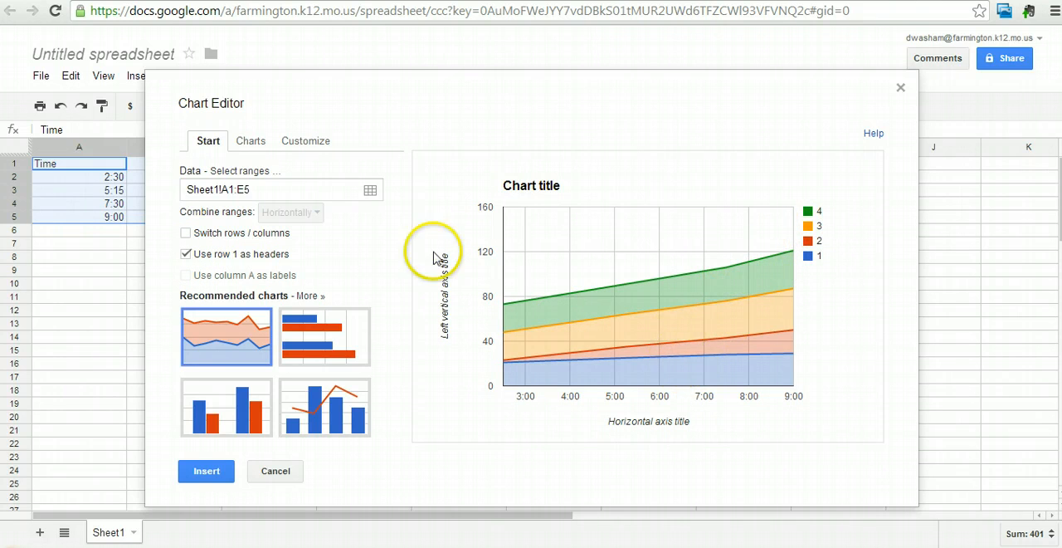
pyautogui.click(241, 147)
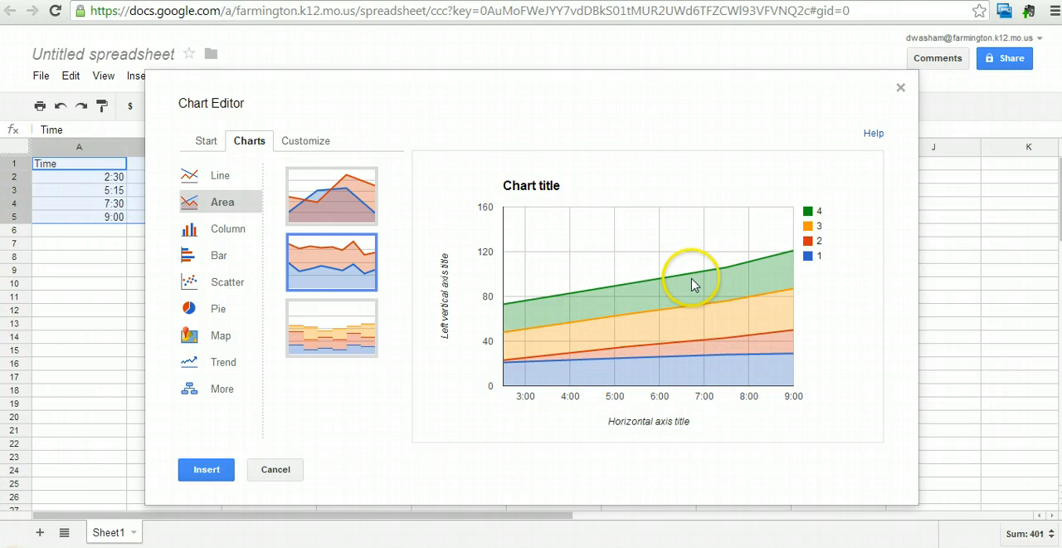
pyautogui.click(221, 177)
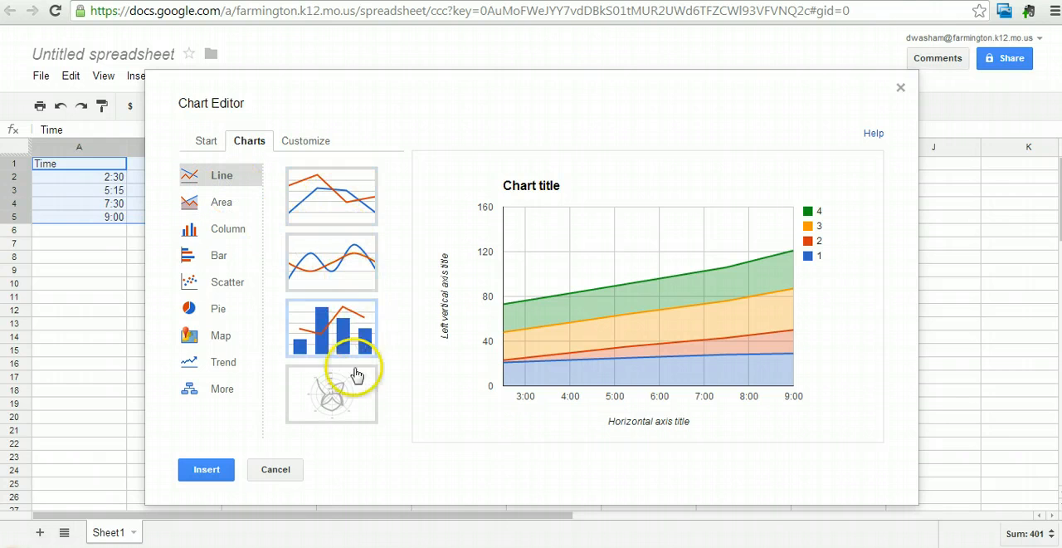
pyautogui.click(320, 197)
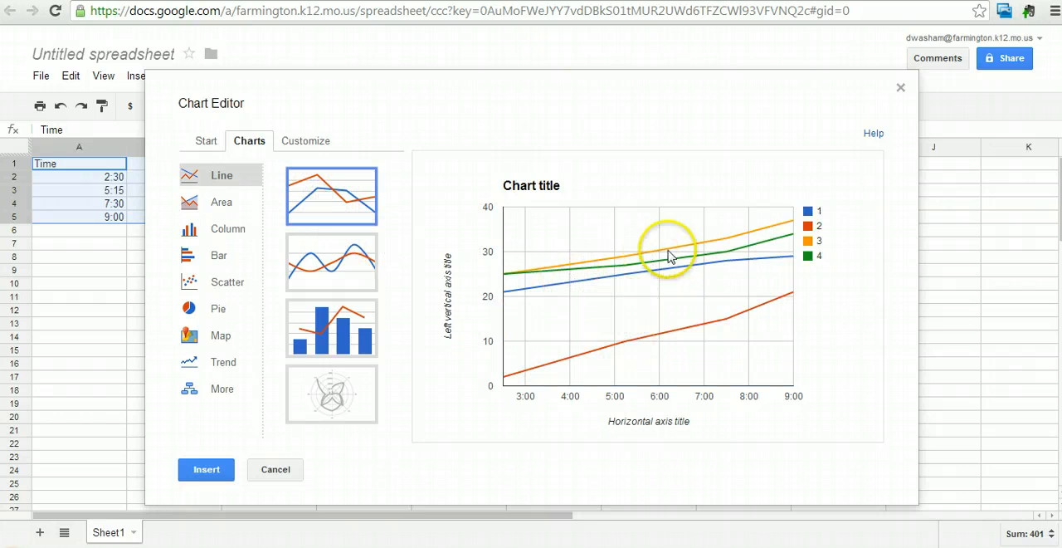
pyautogui.moveTo(724, 314)
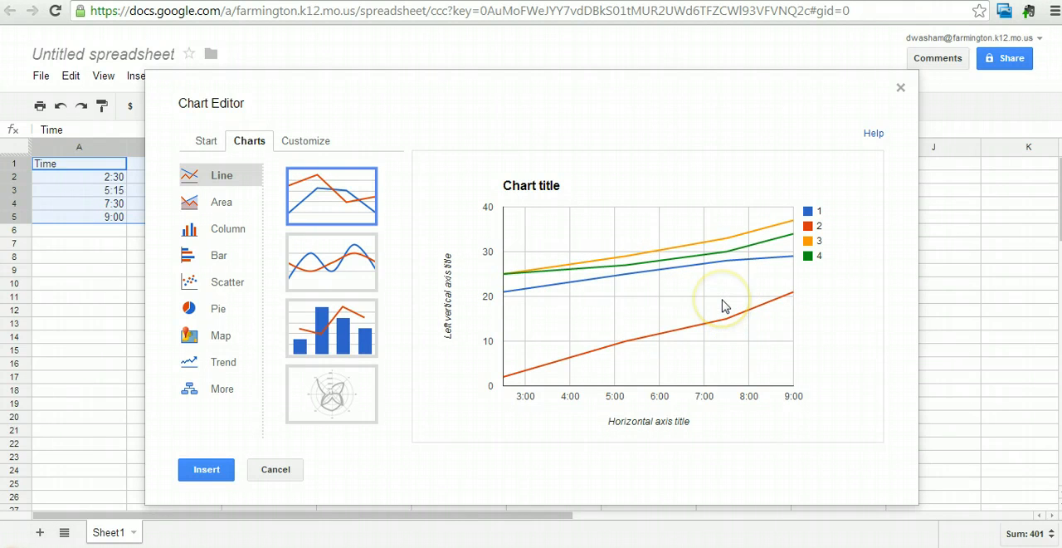
# Set the chart title to "The Effect of" and look over the legend position options
pyautogui.click(309, 146)
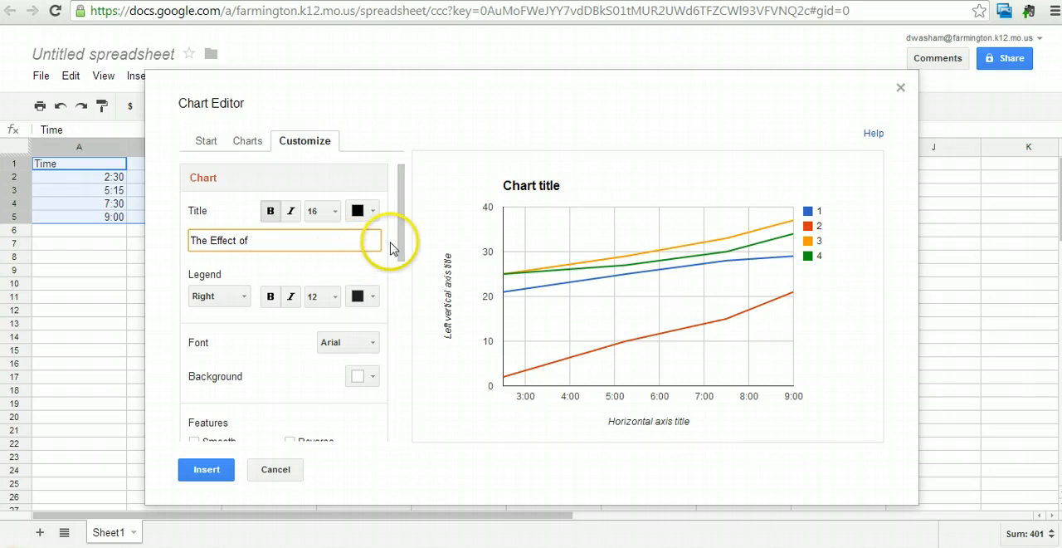
pyautogui.moveTo(400, 248); pyautogui.dragTo(401, 252)
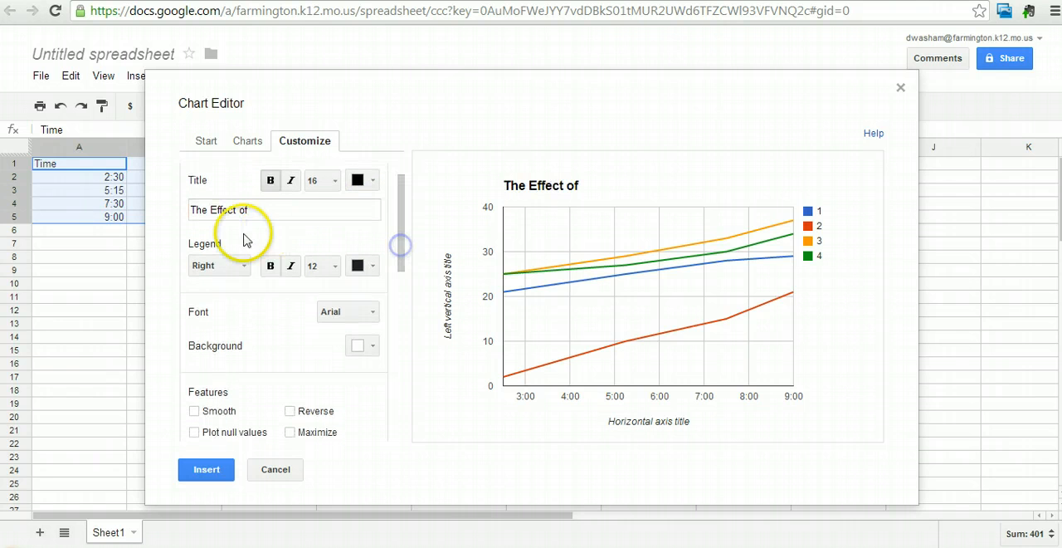
pyautogui.moveTo(798, 214)
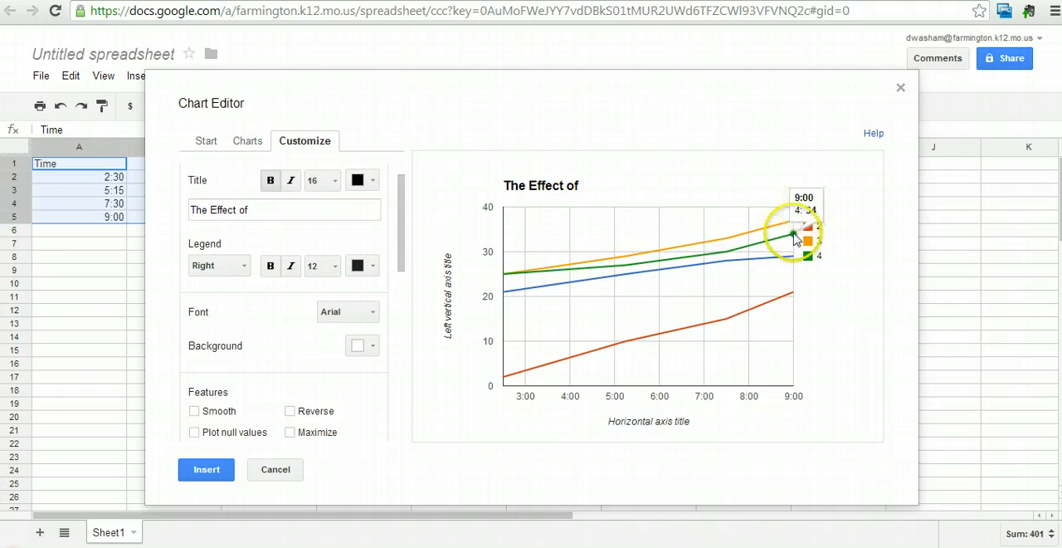
pyautogui.click(246, 267)
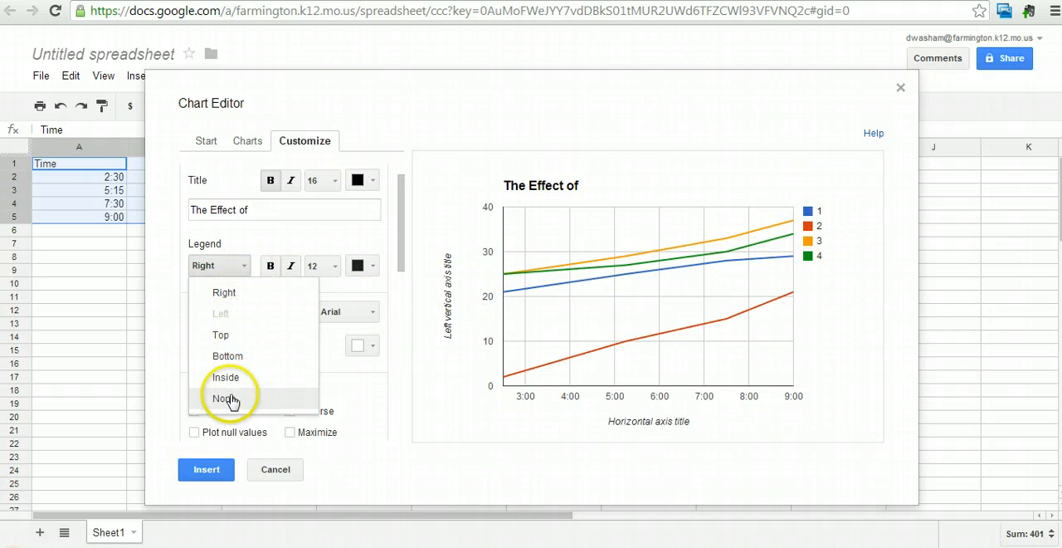
pyautogui.click(247, 264)
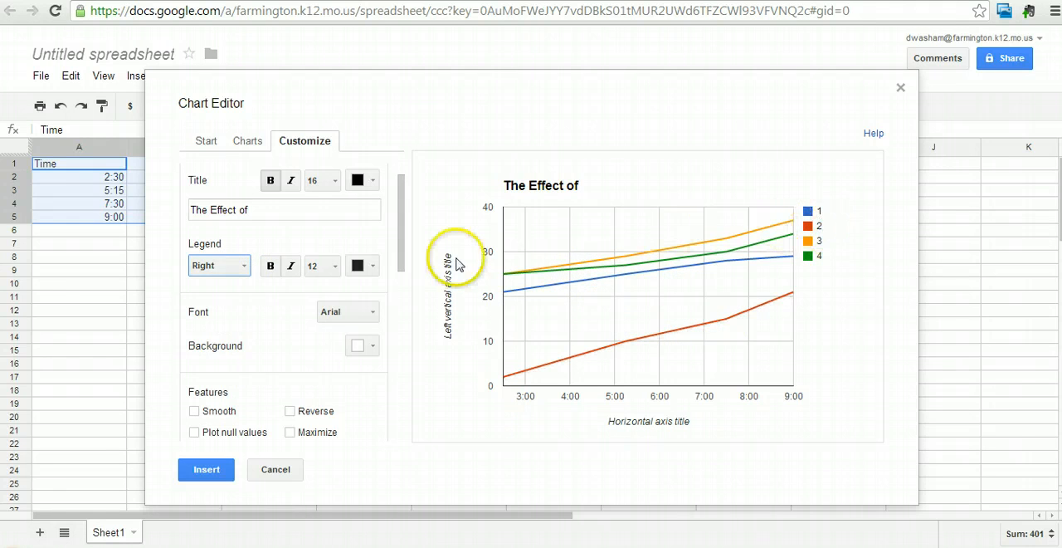
# Set the horizontal axis title to "IV" and the left vertical axis title to "DV"
pyautogui.moveTo(399, 216); pyautogui.dragTo(403, 301)
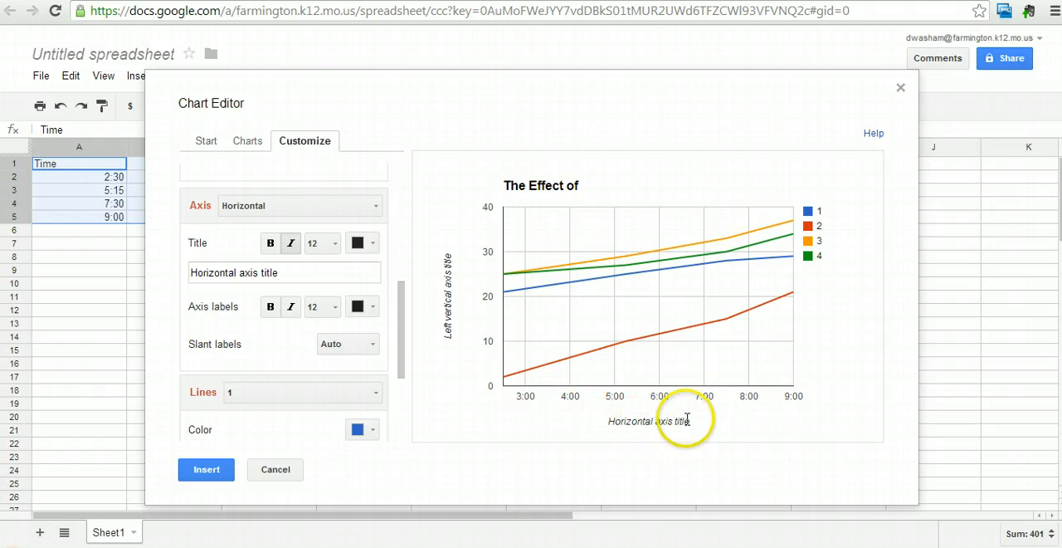
pyautogui.click(298, 274)
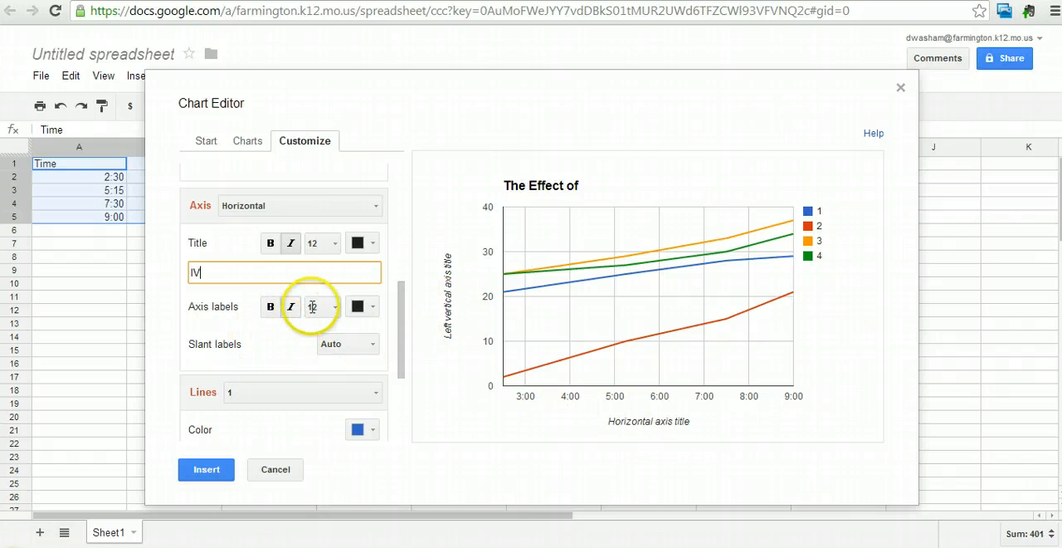
pyautogui.click(374, 211)
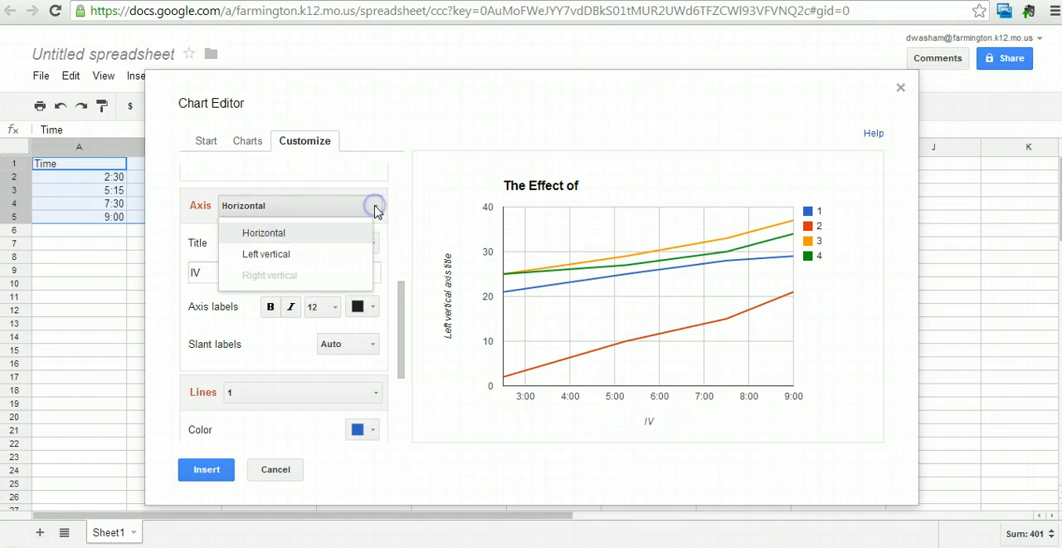
pyautogui.click(285, 255)
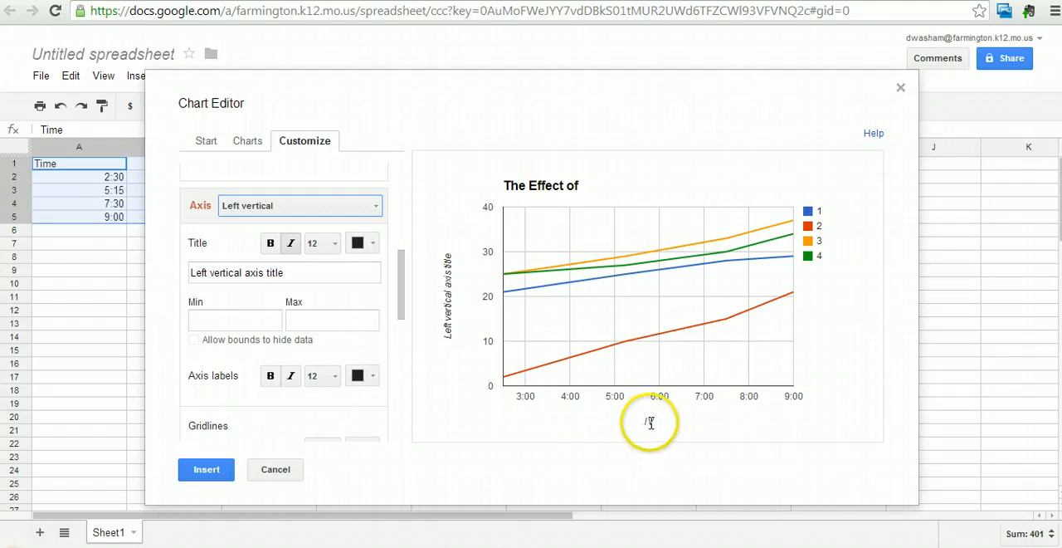
pyautogui.click(288, 272)
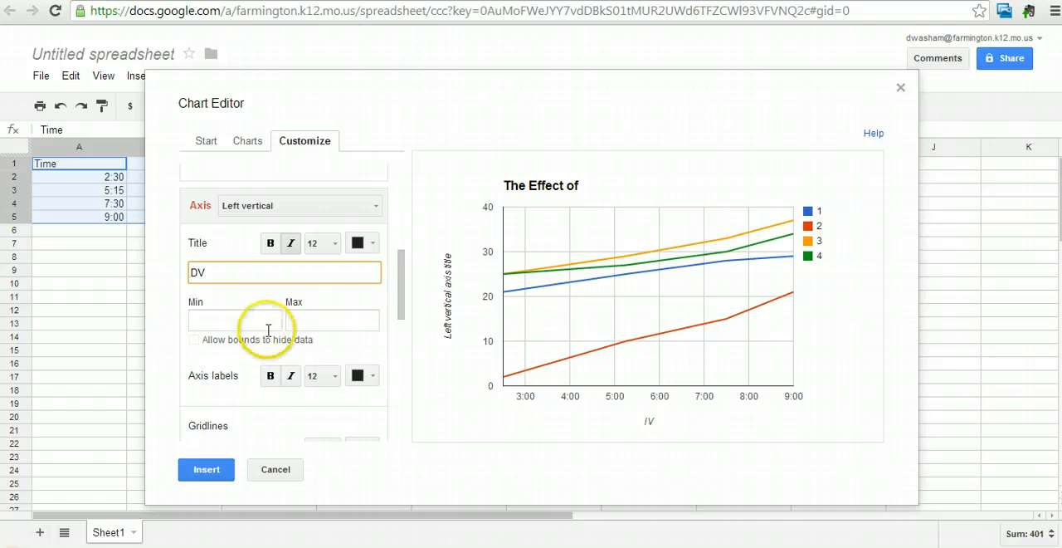
# Review the horizontal axis and line settings, and insert the finished line chart into the sheet
pyautogui.click(374, 207)
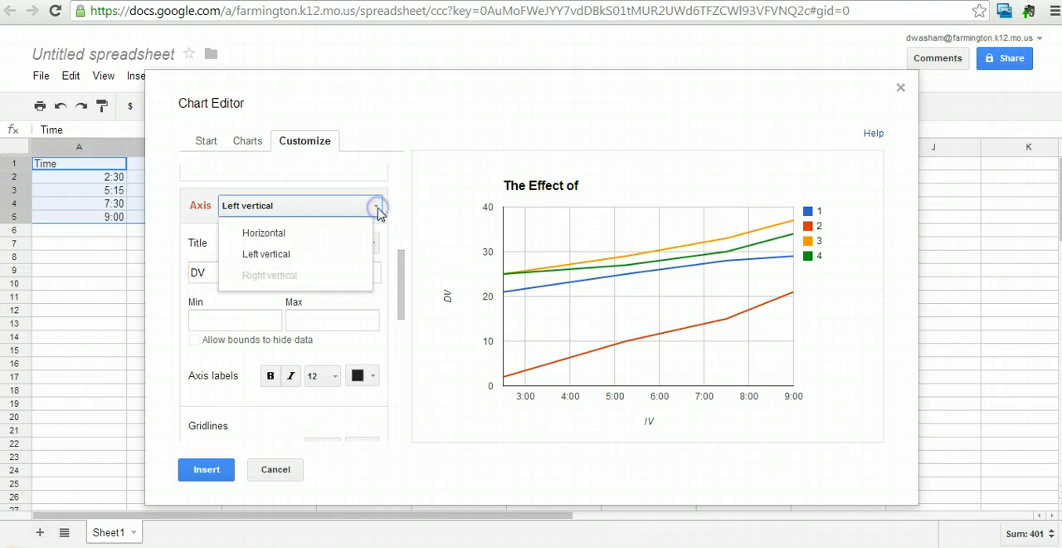
pyautogui.click(316, 234)
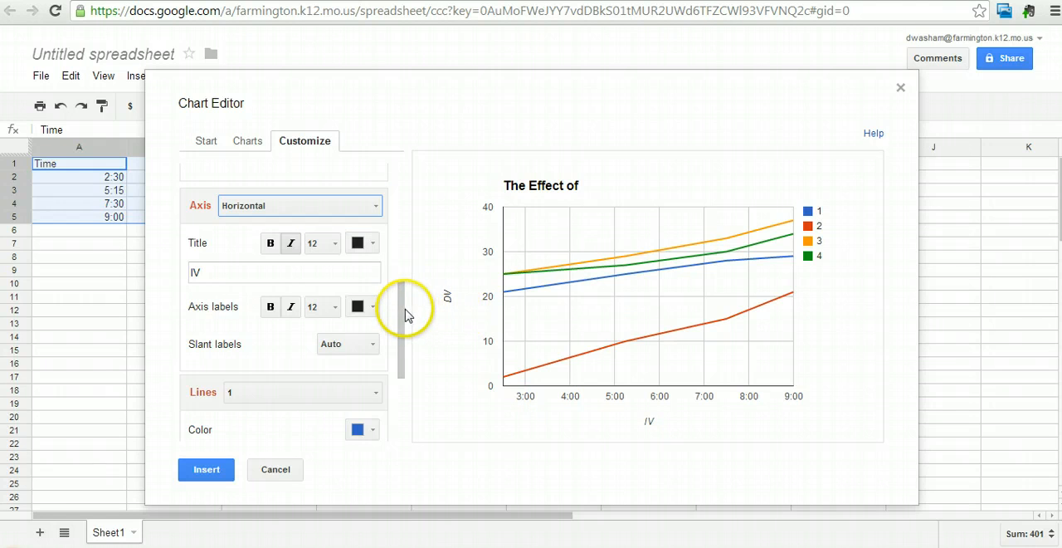
pyautogui.moveTo(402, 312); pyautogui.dragTo(405, 389)
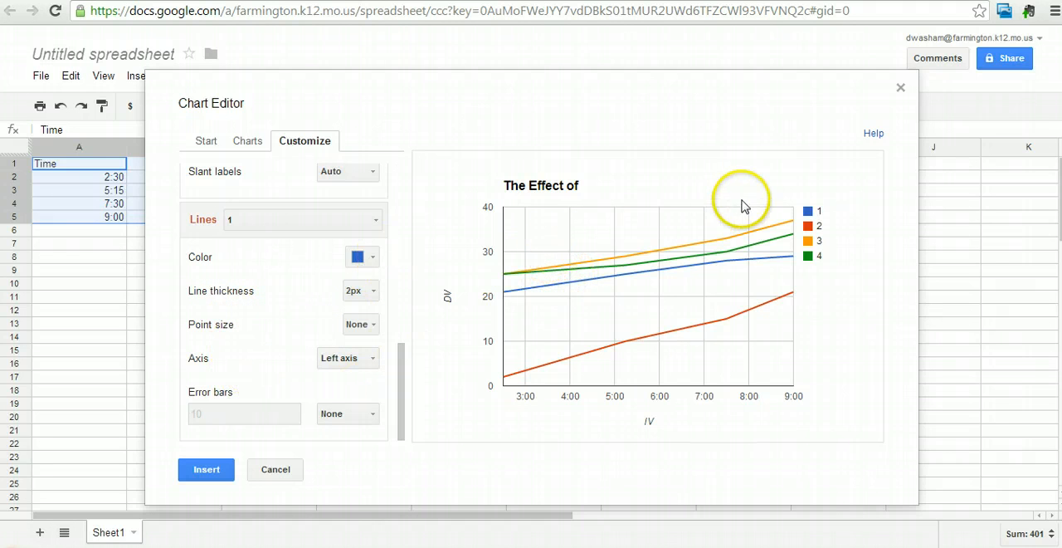
pyautogui.click(207, 469)
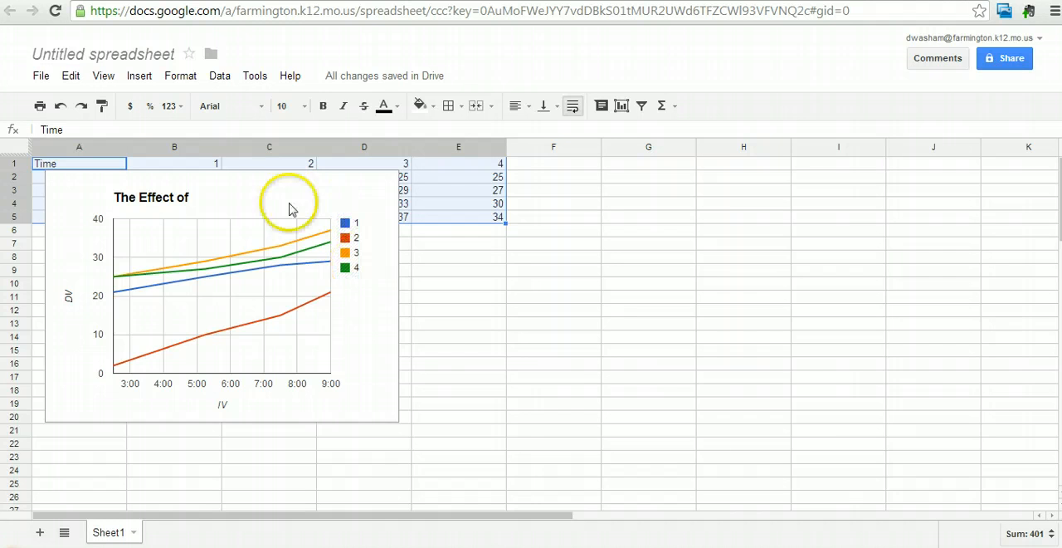
pyautogui.click(244, 209)
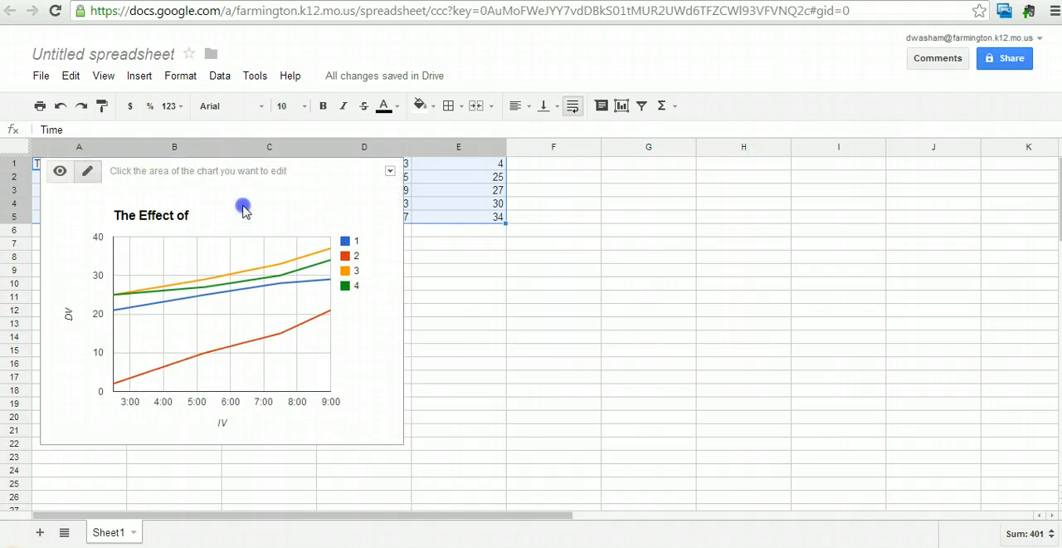
pyautogui.click(448, 241)
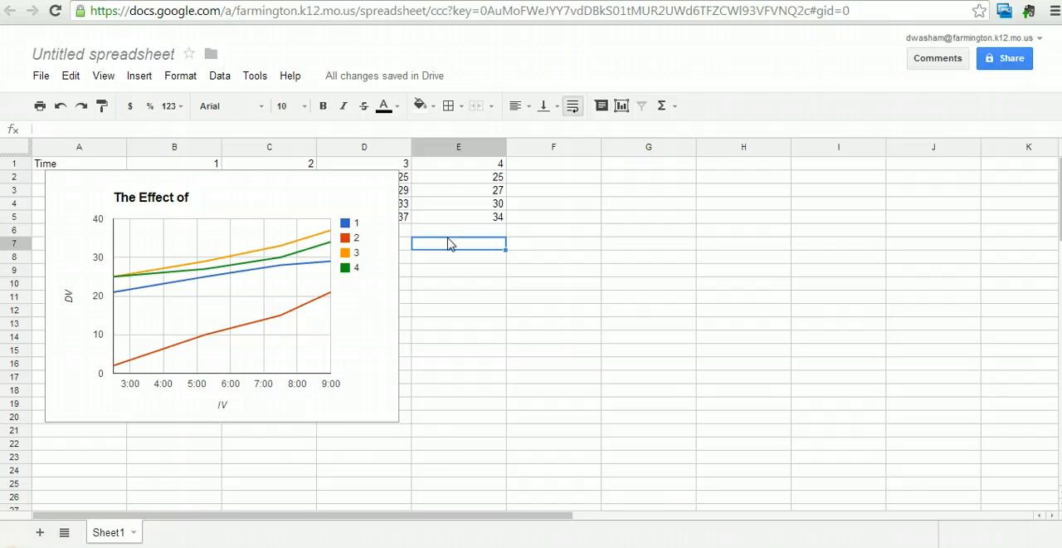
# Rename the first data series by changing its header in cell B1 to "Soda"
pyautogui.click(188, 166)
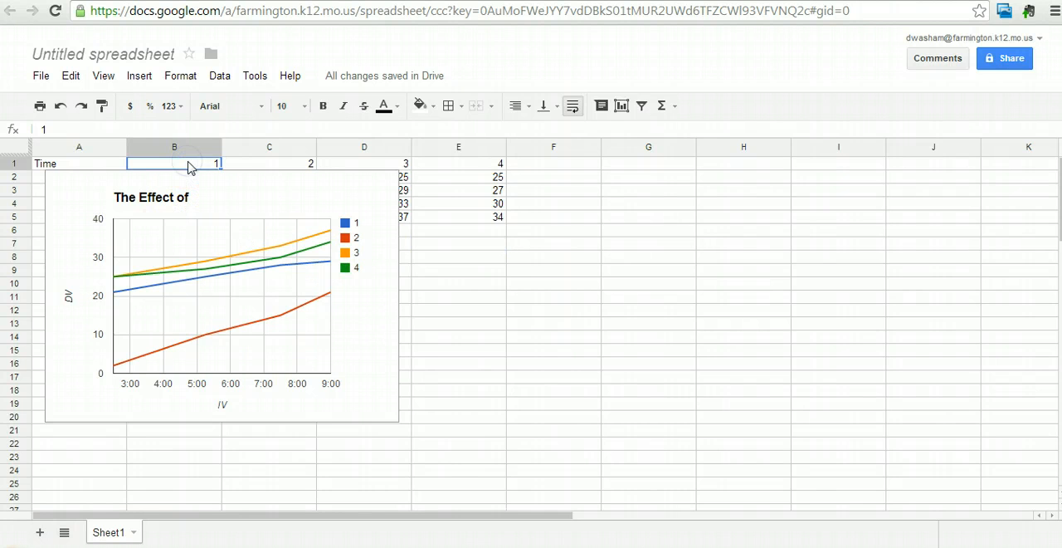
pyautogui.click(259, 164)
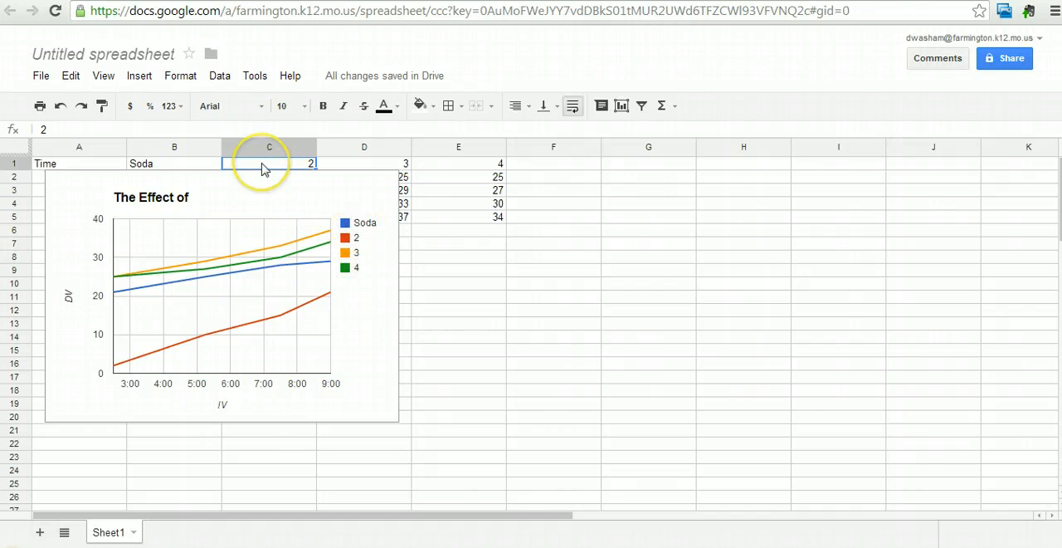
# Rename the remaining three data series by changing the headers in C1, D1 and E1 to "Ice", "Water" and "Saltwater"
pyautogui.click(262, 169)
pyautogui.write('Ice')
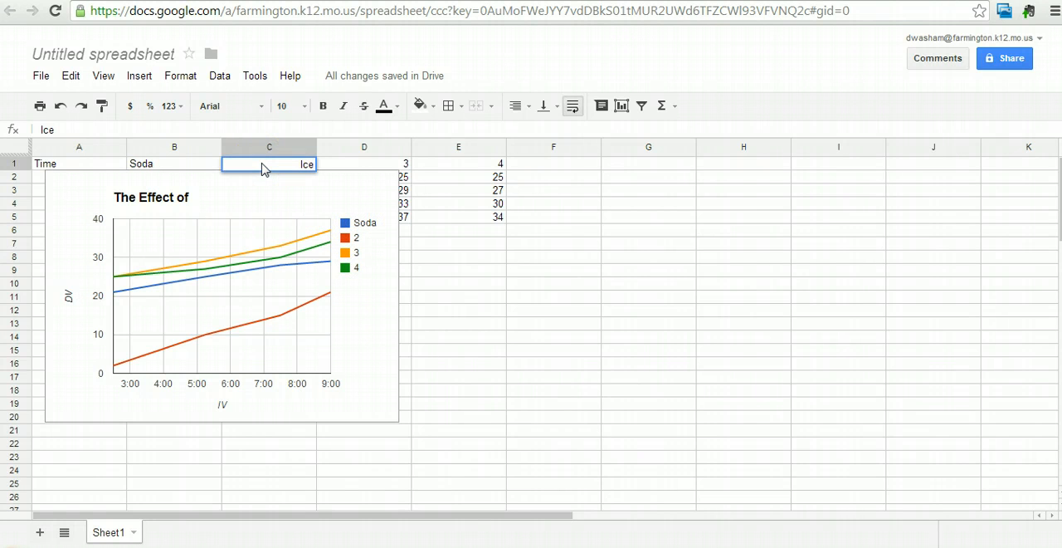
pyautogui.press('Tab')
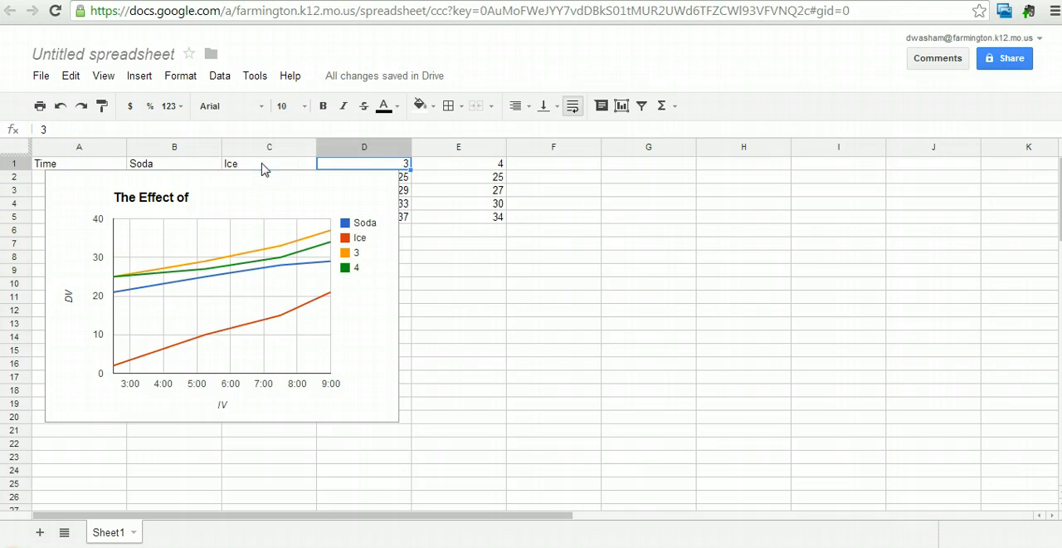
pyautogui.write('Water')
pyautogui.press('Tab')
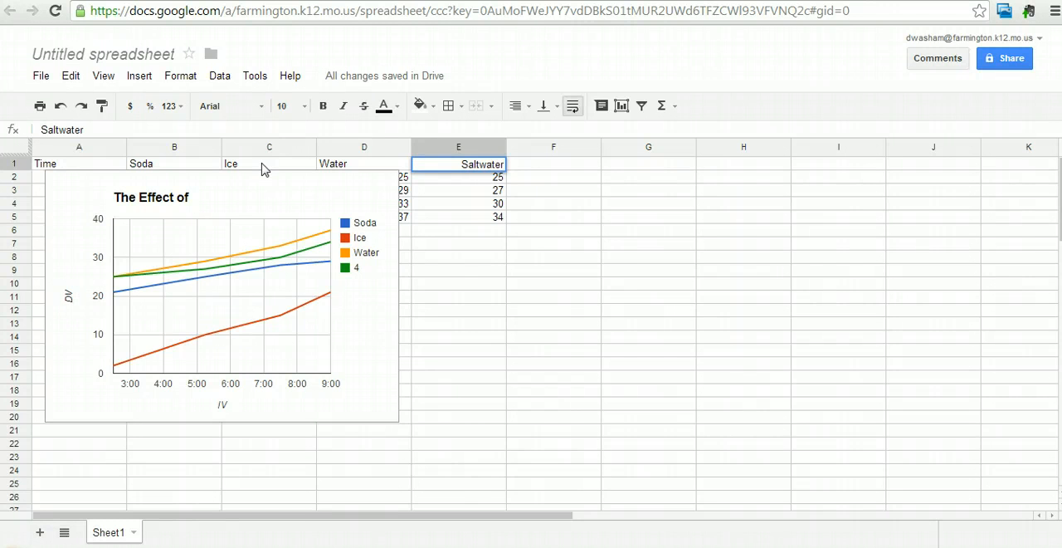
pyautogui.write('Saltwater')
pyautogui.click(470, 257)
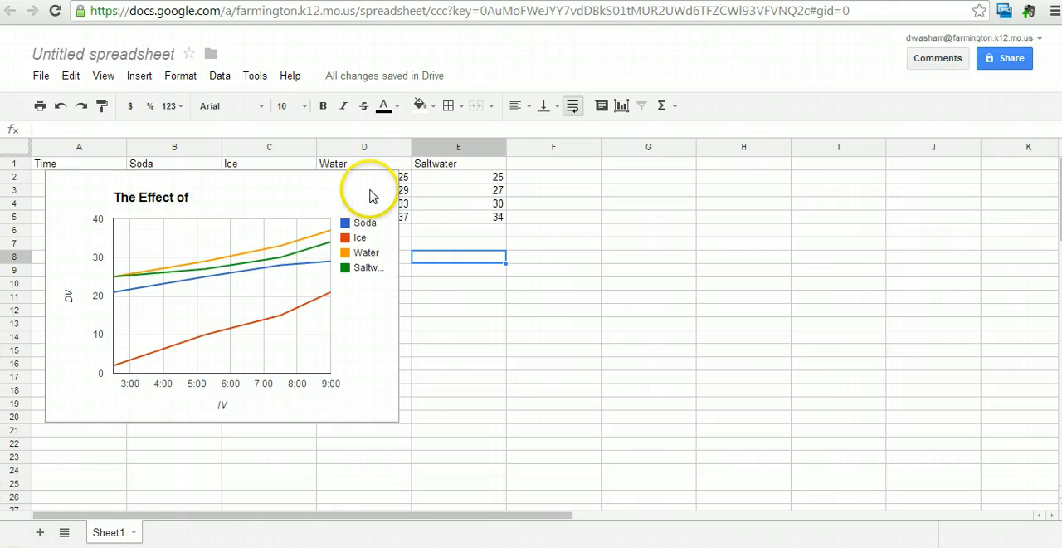
# Move the line chart to its own sheet, and compare the data sheet with the new chart sheet
pyautogui.click(370, 330)
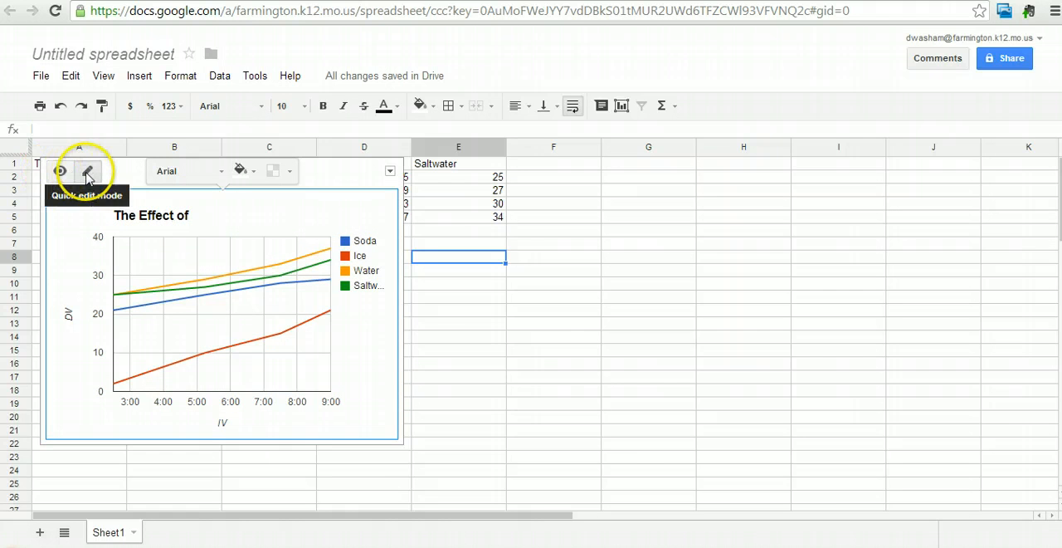
pyautogui.click(390, 172)
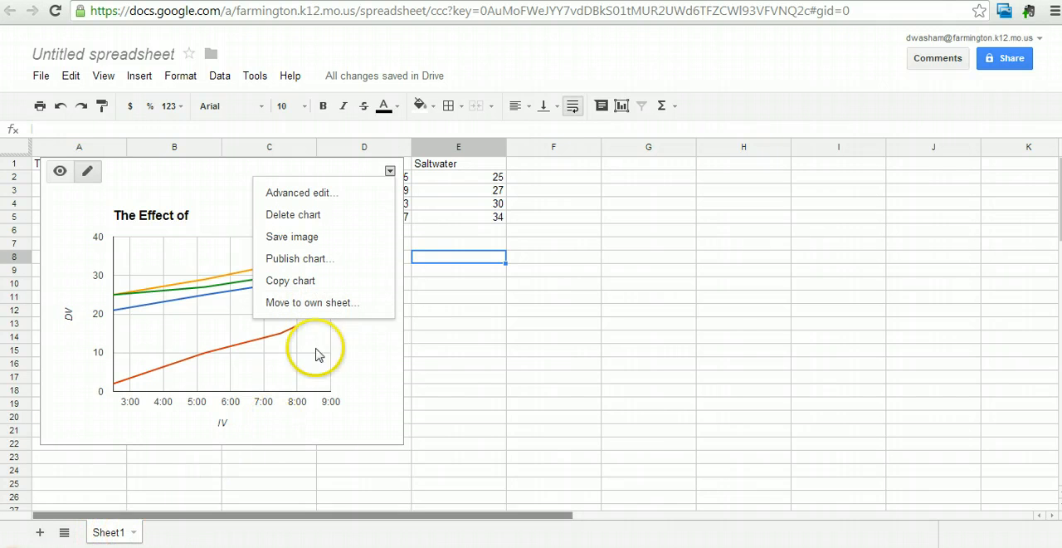
pyautogui.click(305, 304)
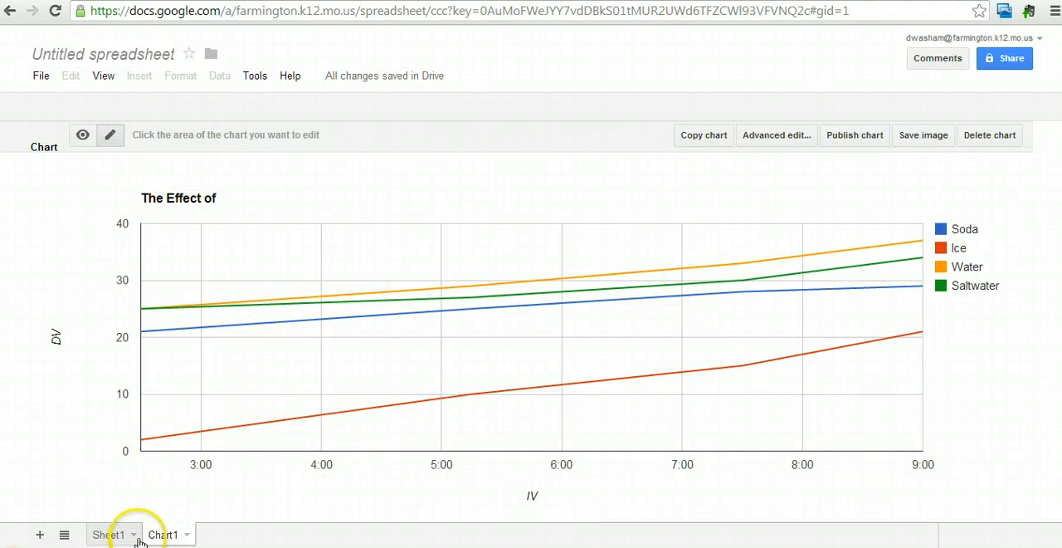
pyautogui.click(107, 534)
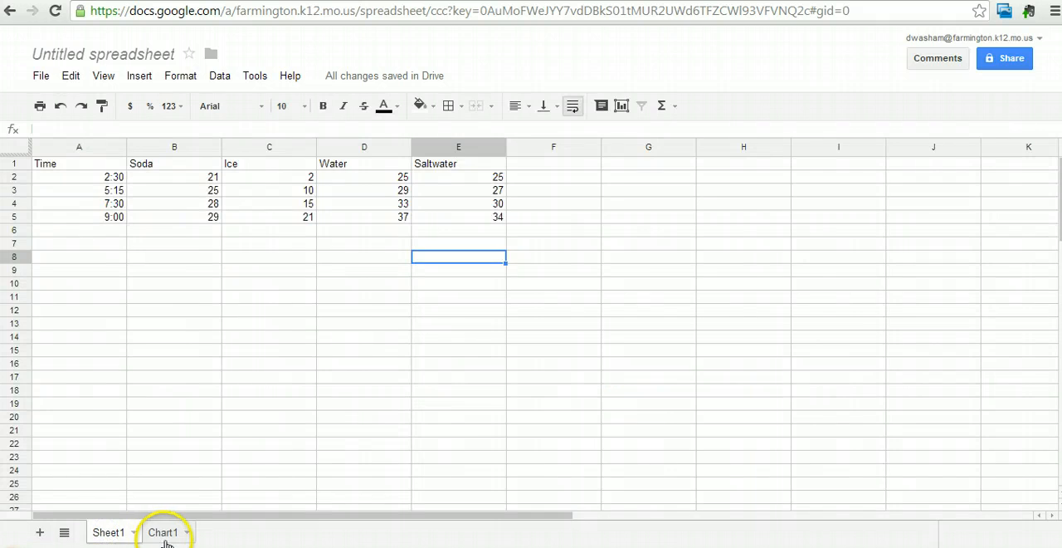
pyautogui.click(162, 534)
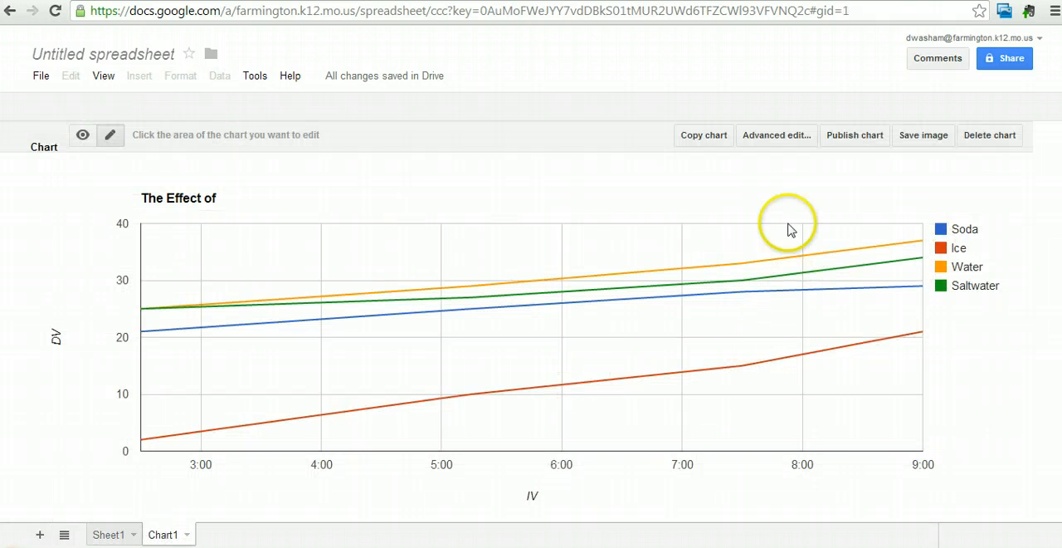